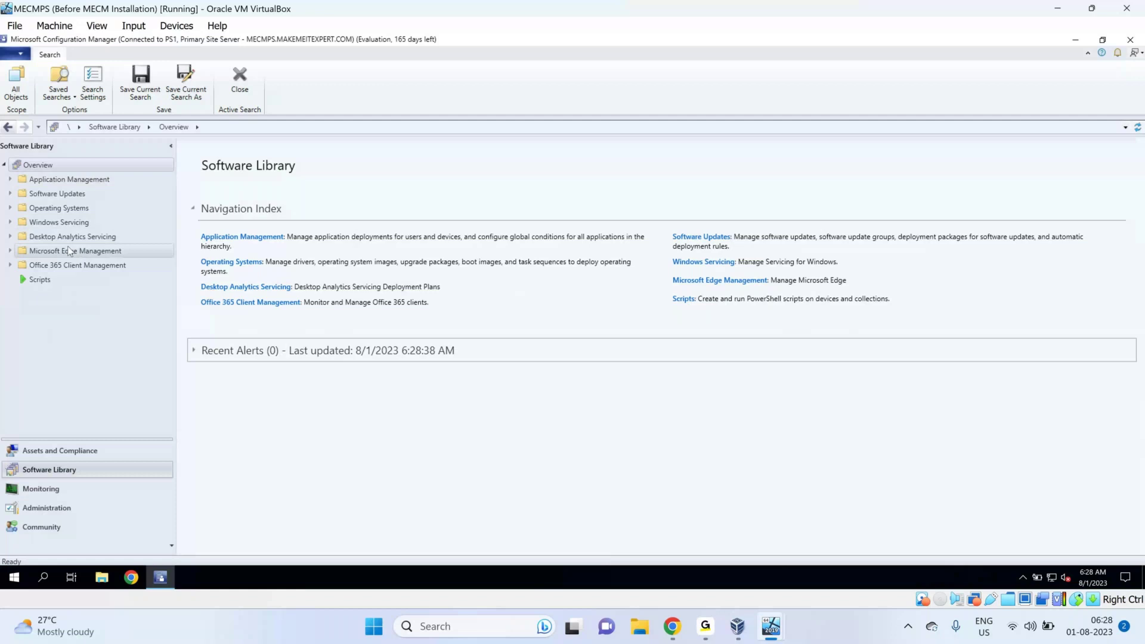
- Browse Windows Servicing, Microsoft Edge Management, Office 365 Client Management, then Scripts in the Software Library
click(97, 225)
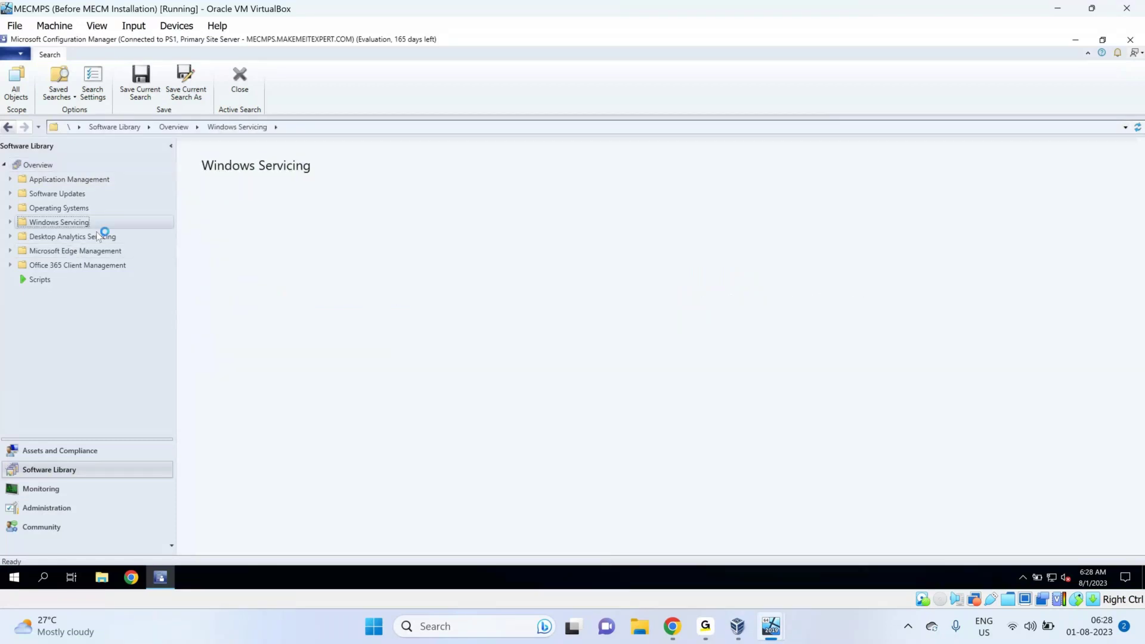
click(93, 251)
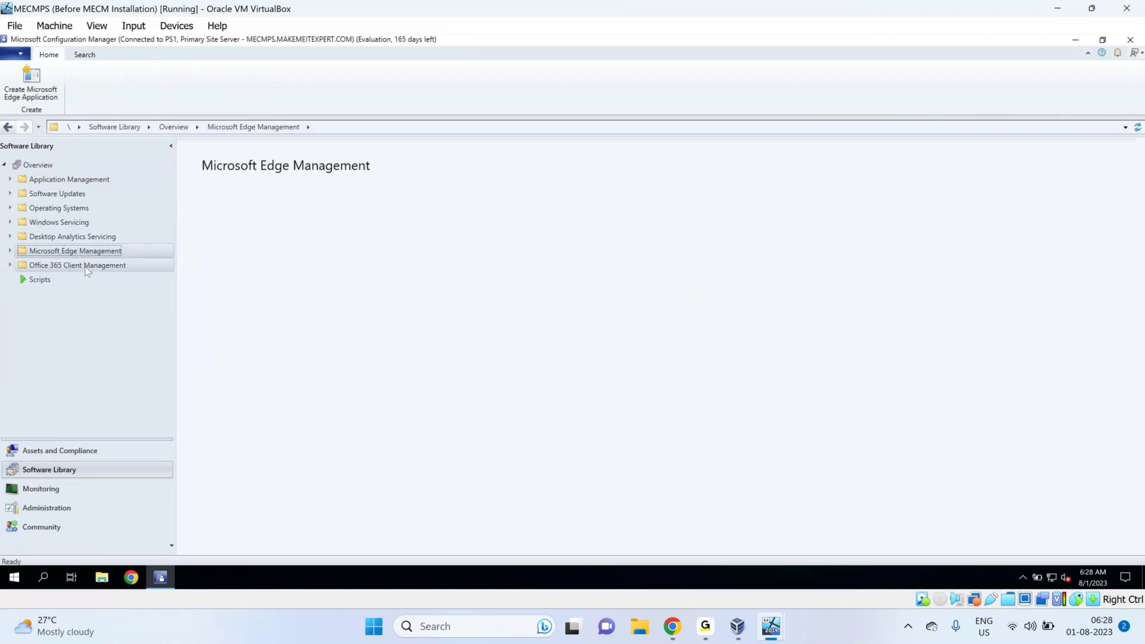
click(87, 266)
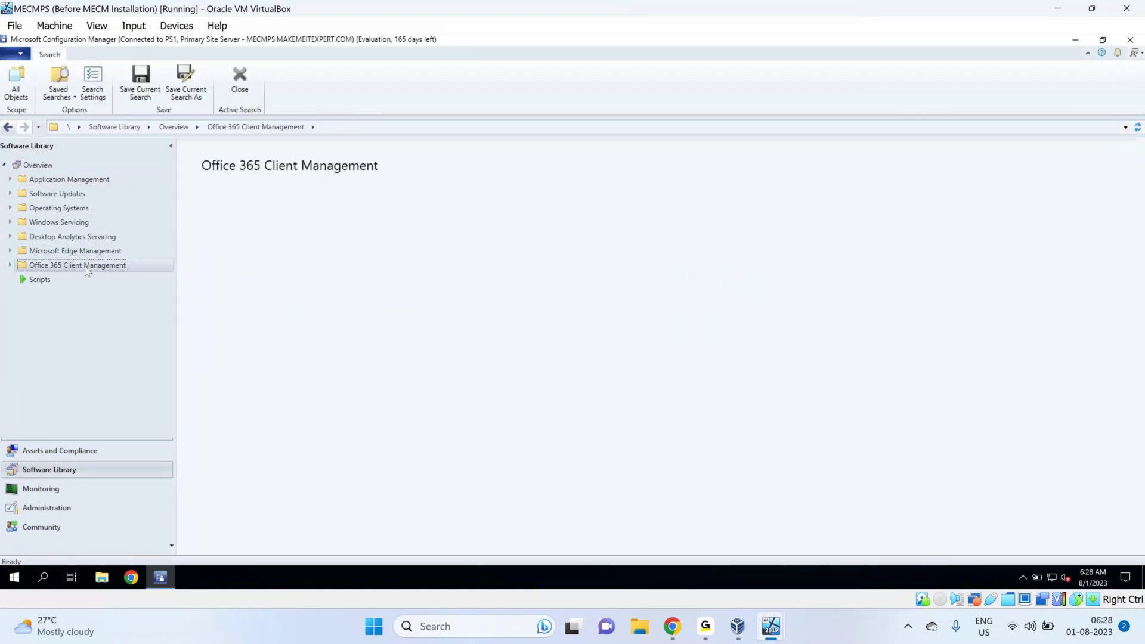
click(39, 280)
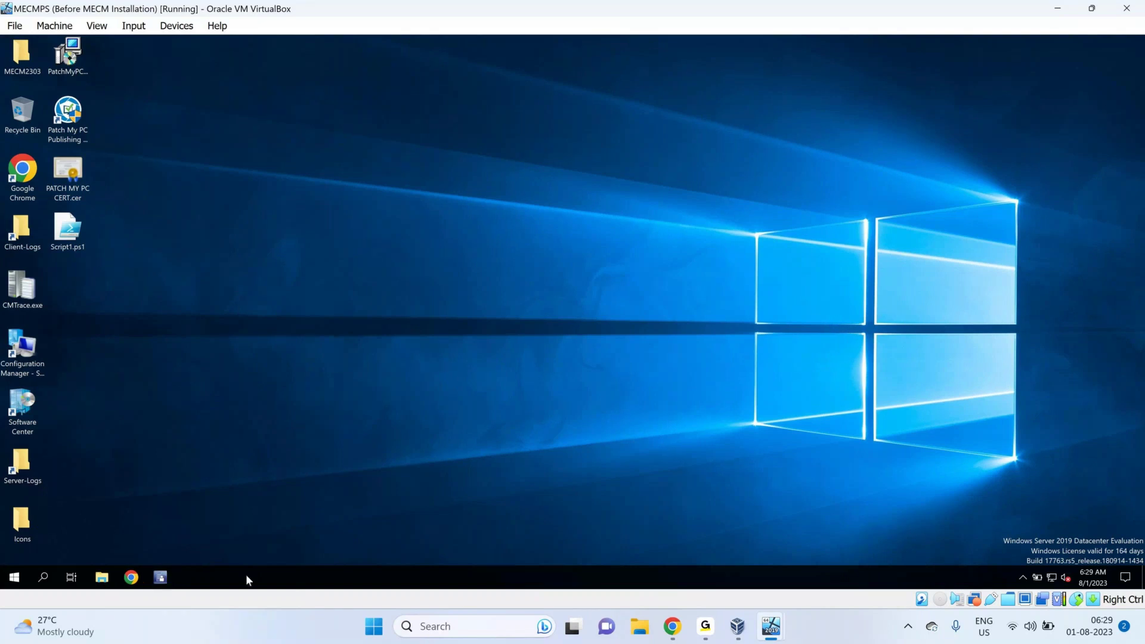
- Release focus from the VM and show the host's hidden notification icons
click(907, 630)
click(907, 630)
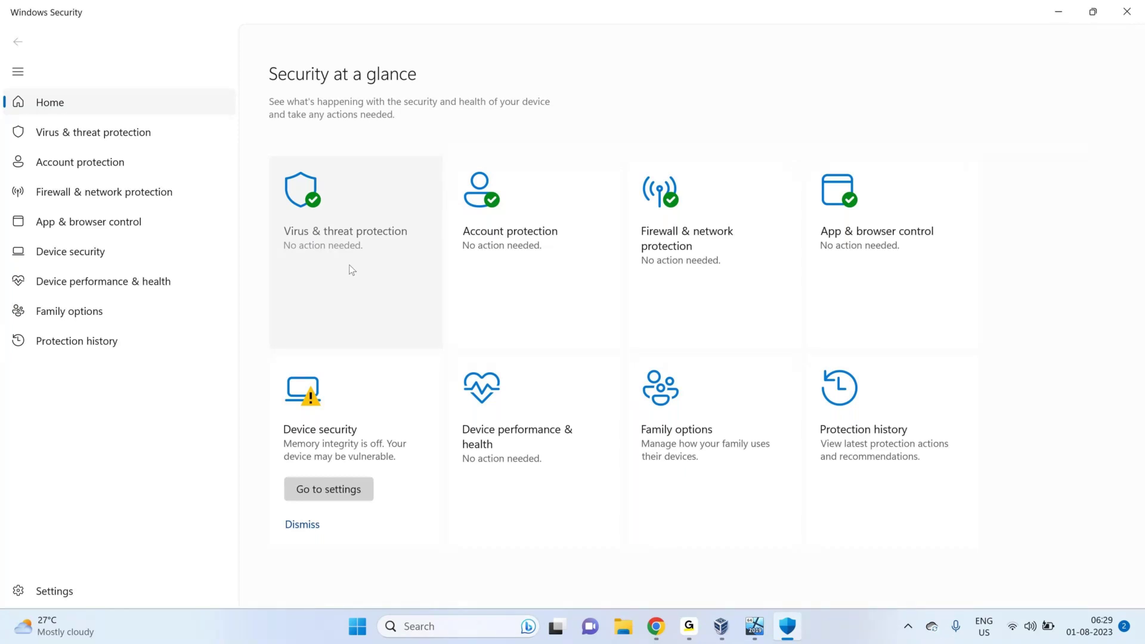
- Close Windows Security after reviewing Security at a glance
click(1137, 13)
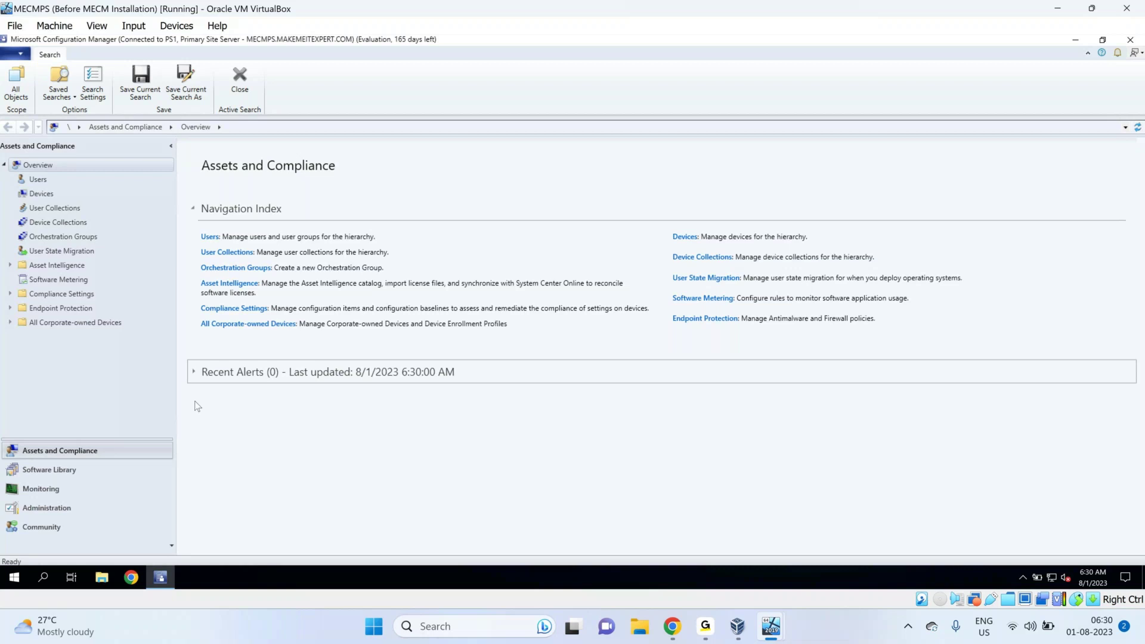
- Go to Administration > Site Configuration > Servers and Site System Roles
click(96, 513)
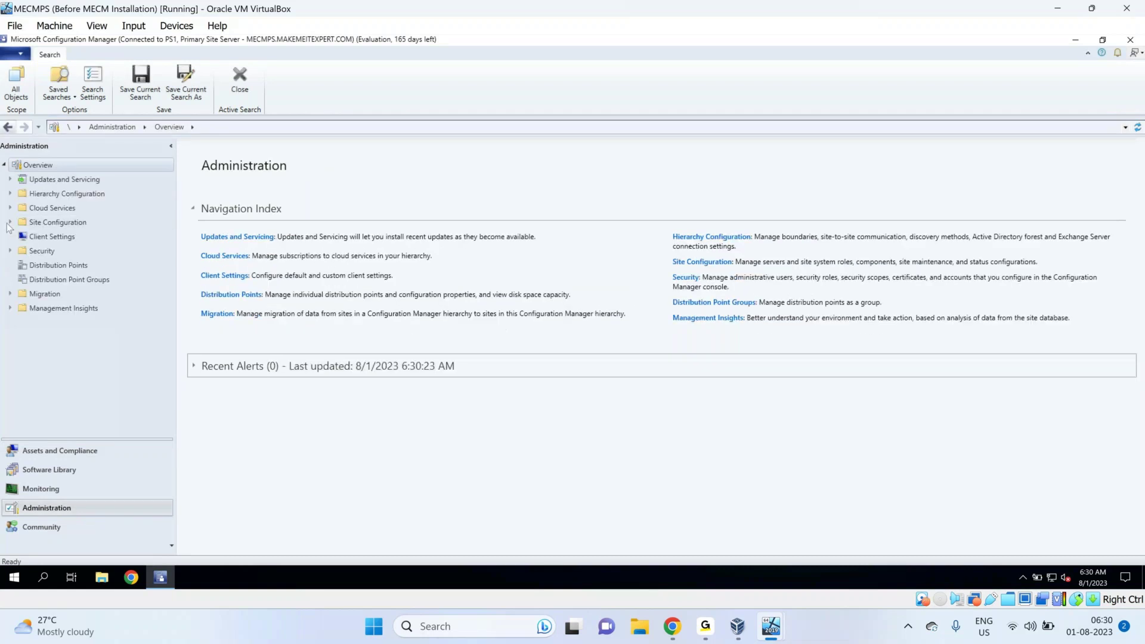
click(10, 222)
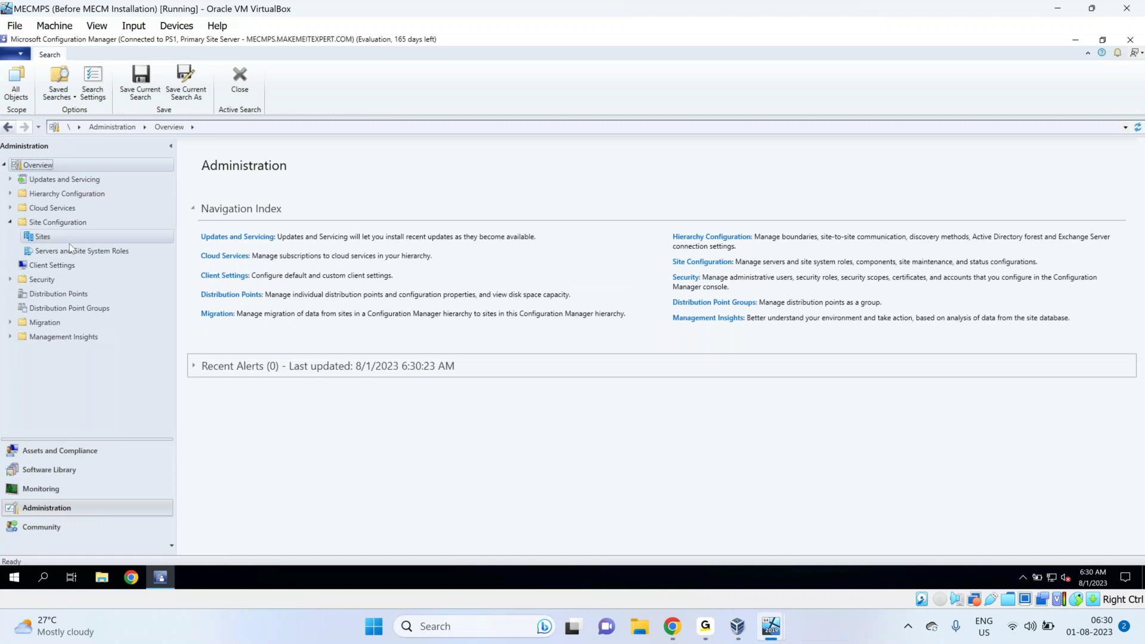
click(71, 251)
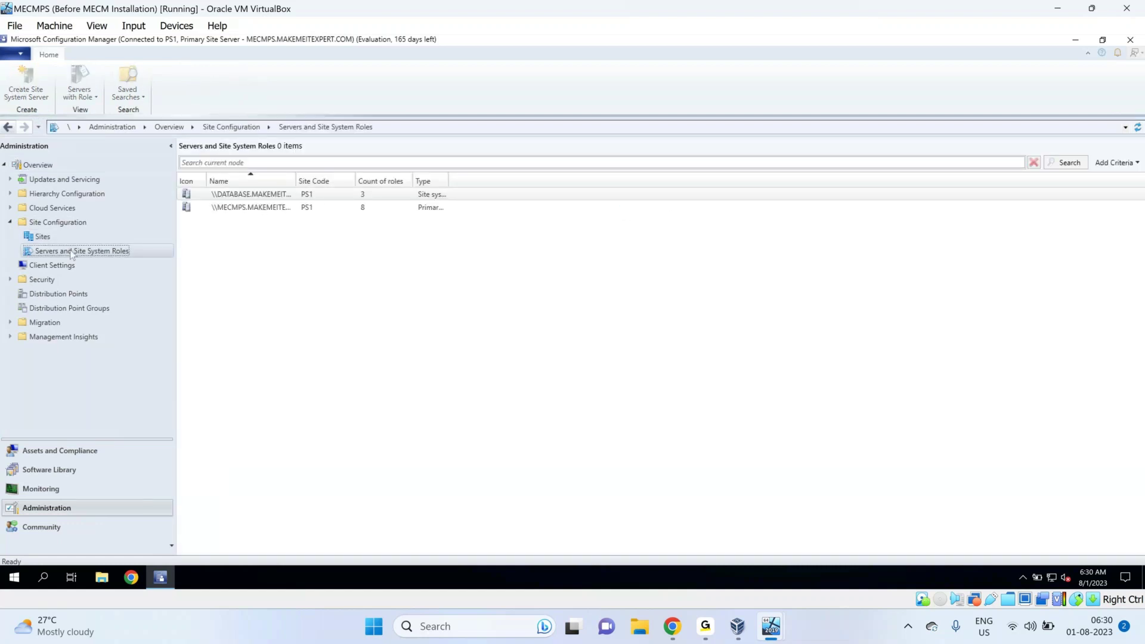
- Widen the Name column to show full server names and select the MECMPS server
double_click(296, 181)
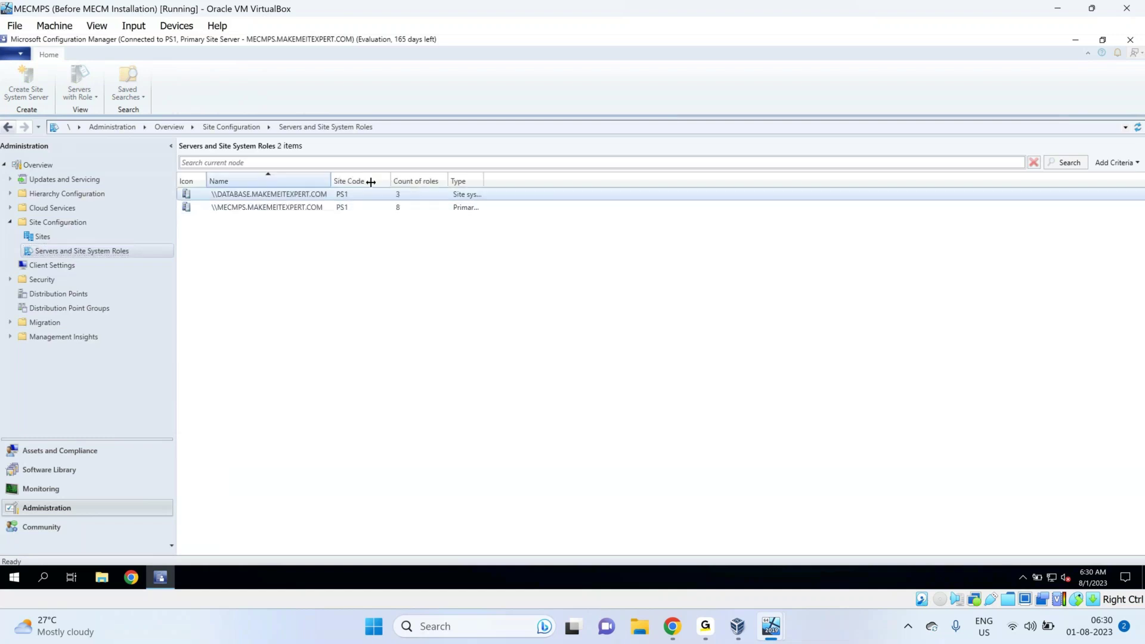
drag(371, 182, 417, 181)
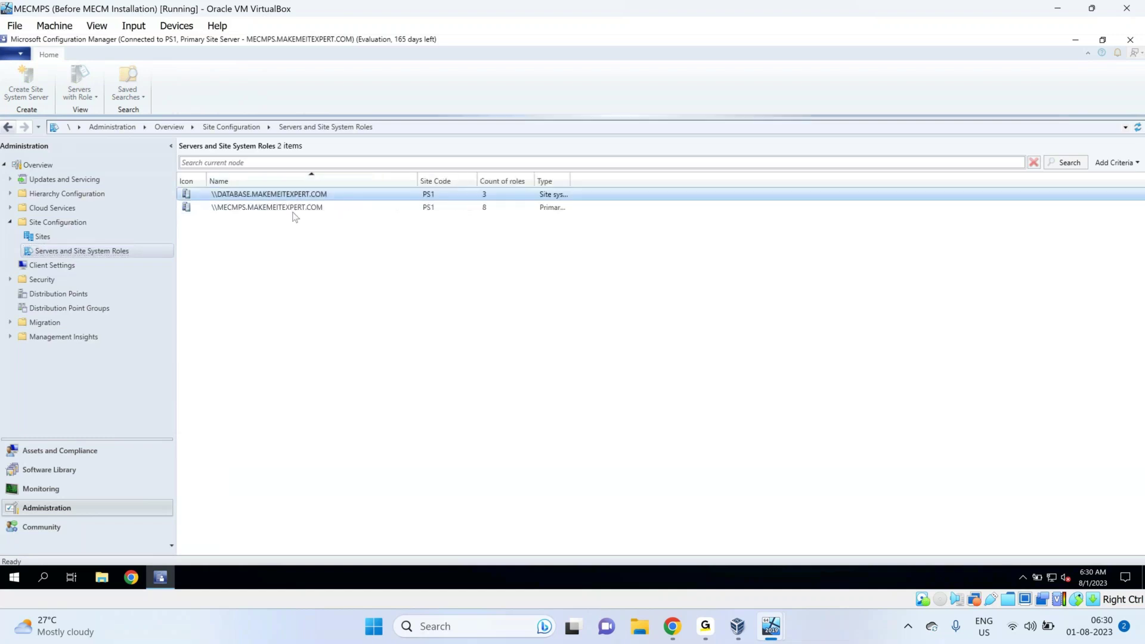
click(427, 207)
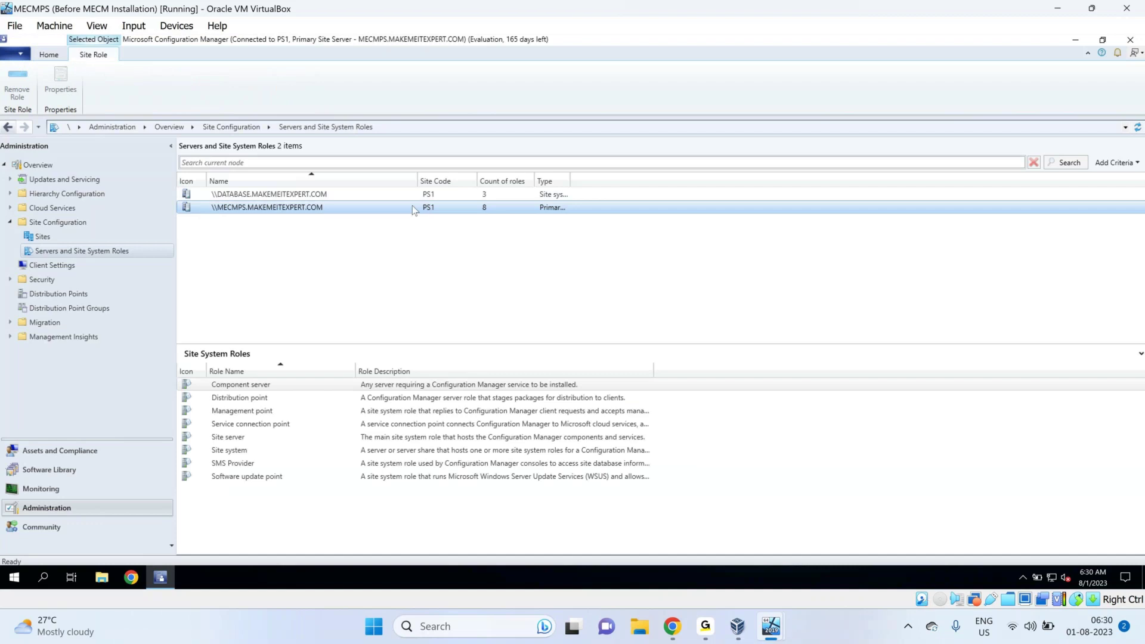
right_click(378, 633)
- Launch Notepad via Run and type the heading '1st Aug Topics :' and 'Endpoint point protection point'
text(r)
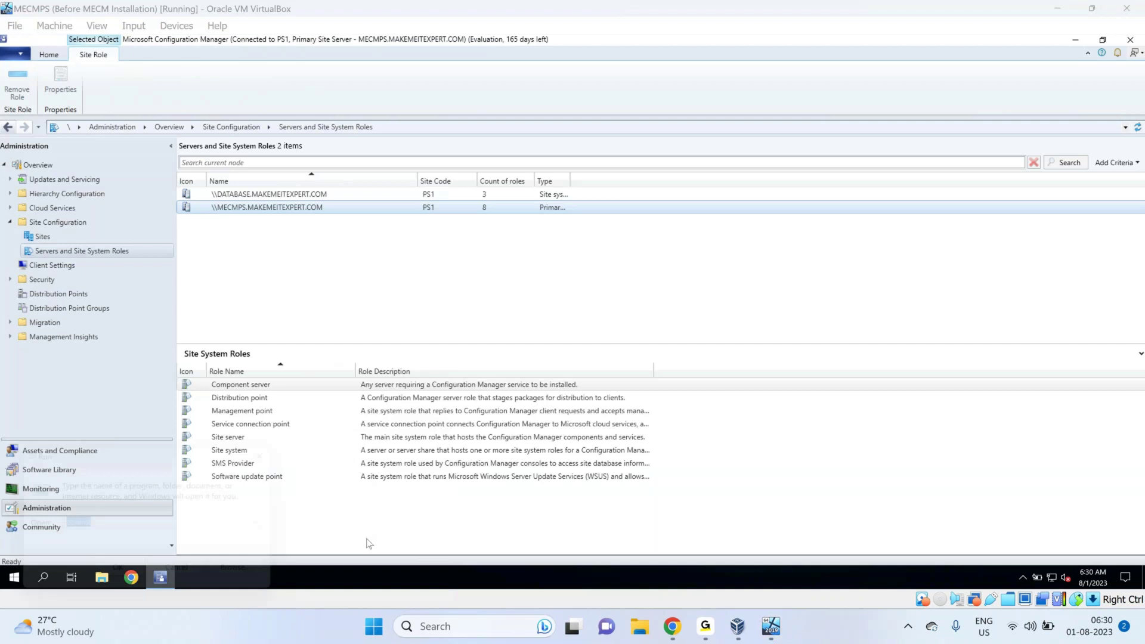
text(not)
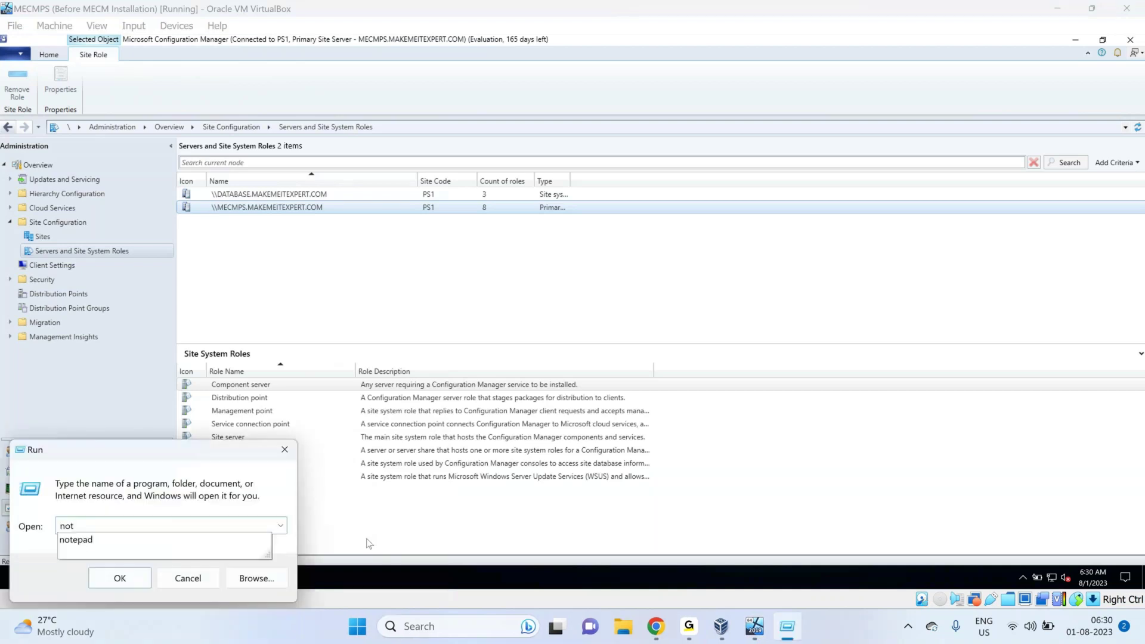
text(epad)
key(Return)
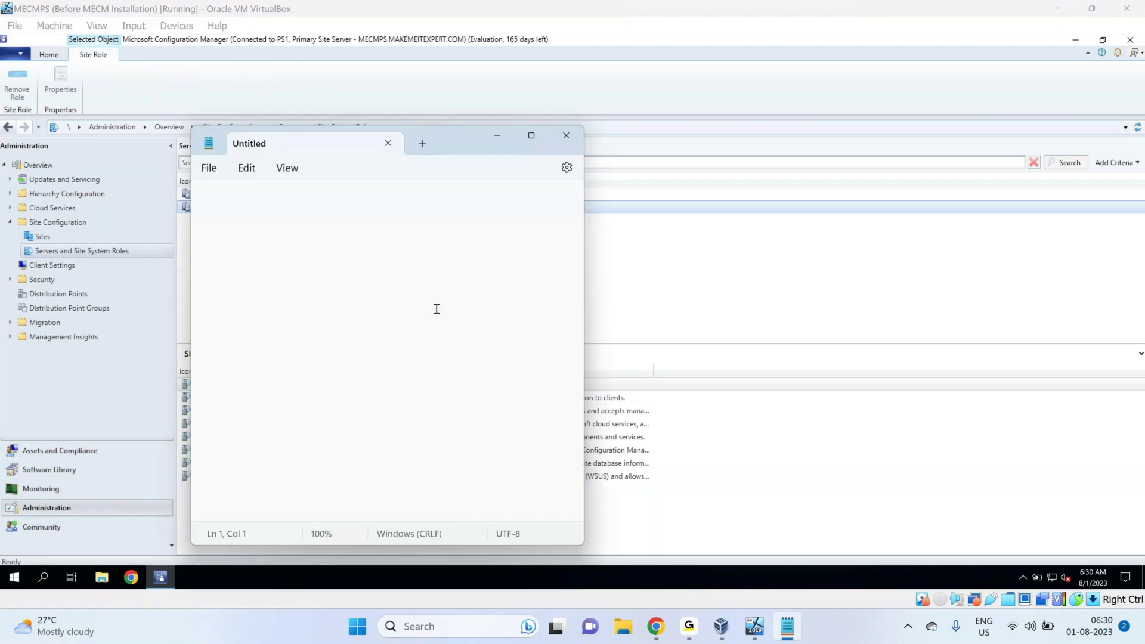
text(1st Aug Topics)
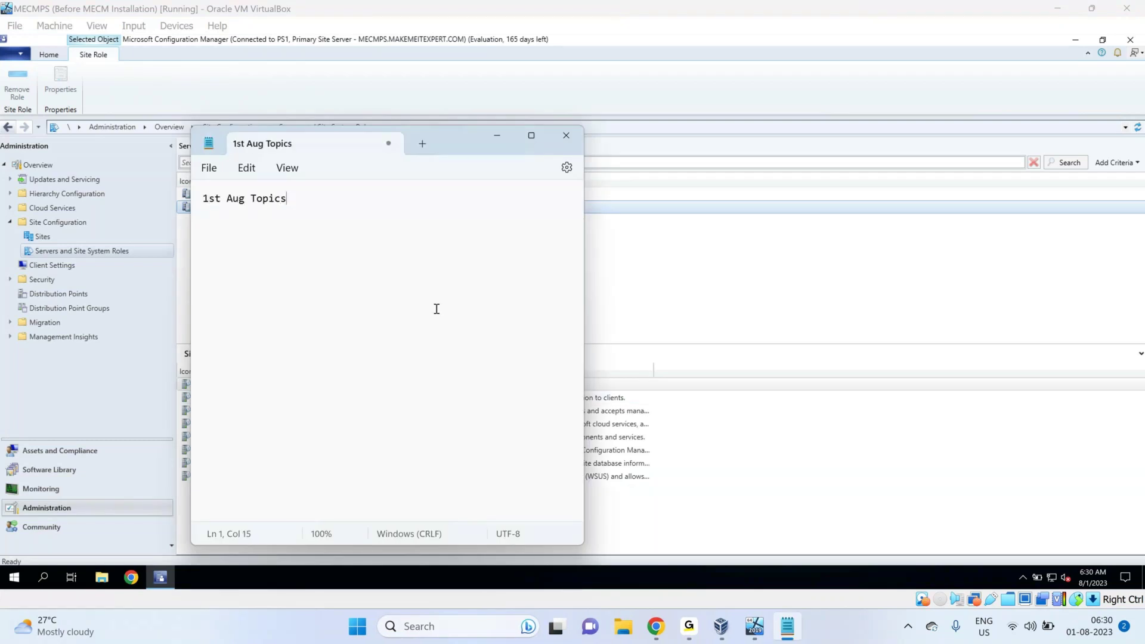
text( :)
key(Return)
text(Endpoint point por)
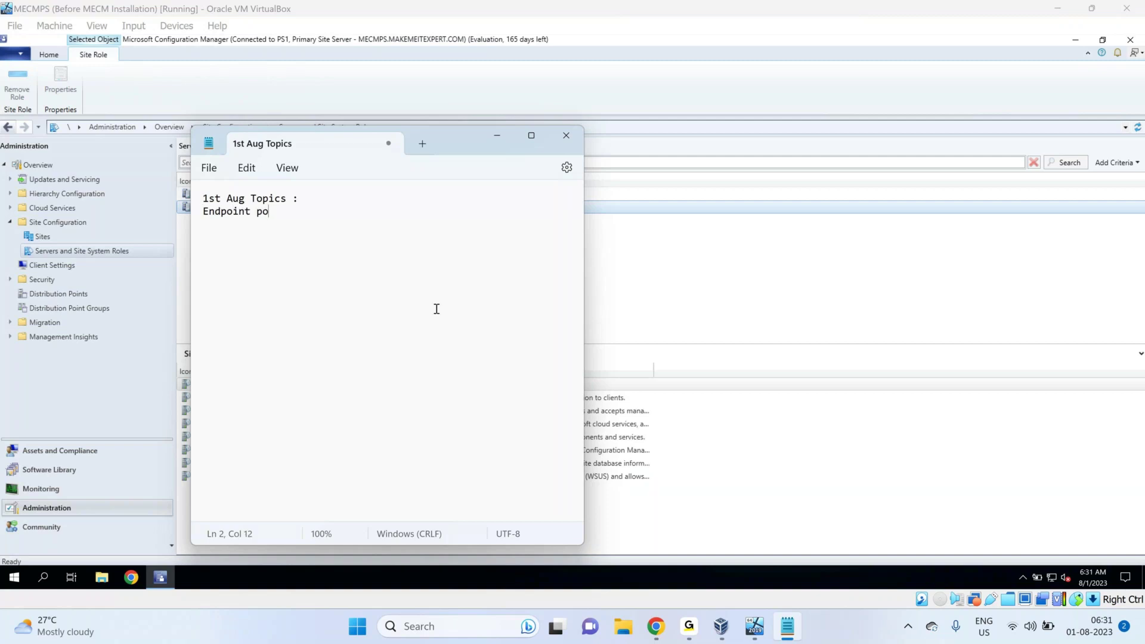
key(BackSpace)
key(BackSpace)
text(rotection point)
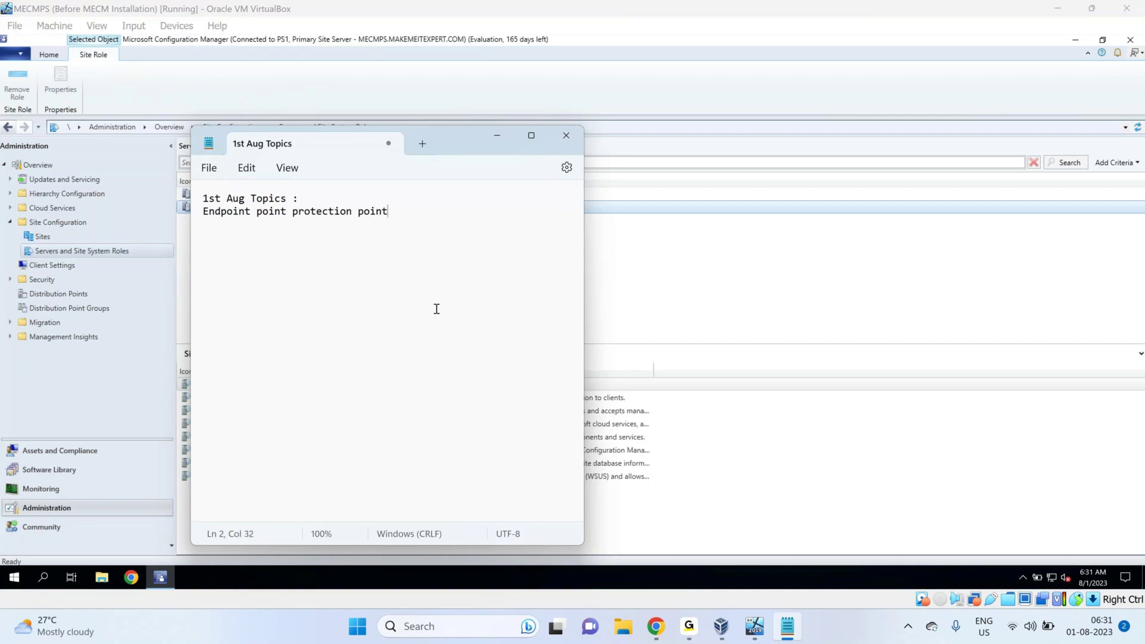
key(Return)
- Add item '1. Install Endpoint point protection point role on MECMPS server' and widen the window
text(1. Install )
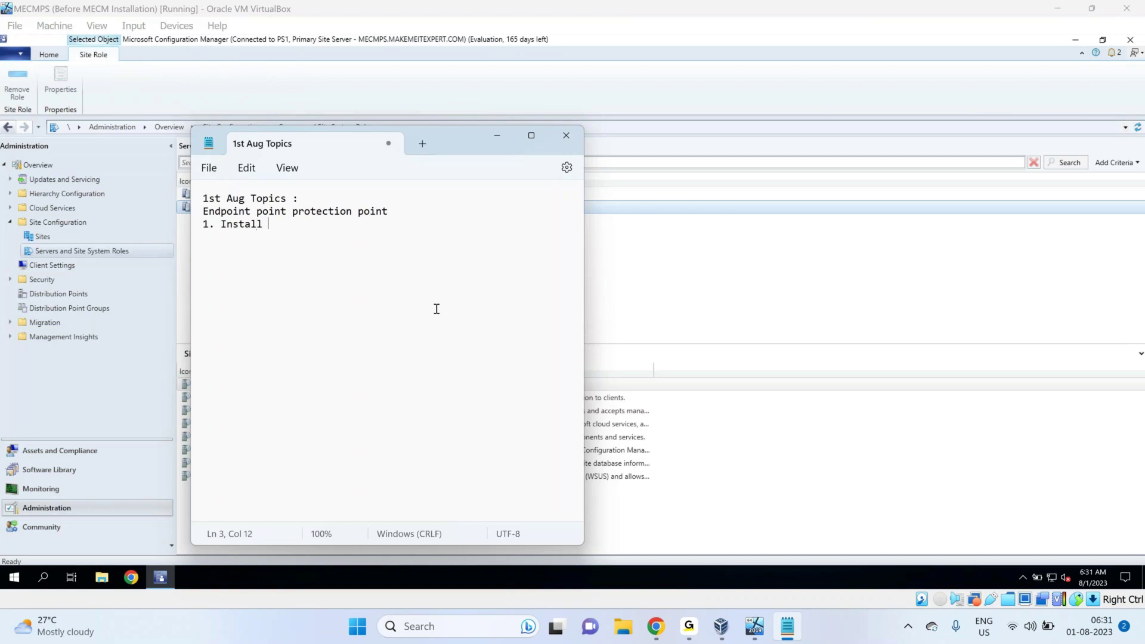
text(E)
click(393, 214)
drag(393, 214, 191, 220)
key(ctrl+c)
click(280, 226)
key(BackSpace)
key(ctrl+v)
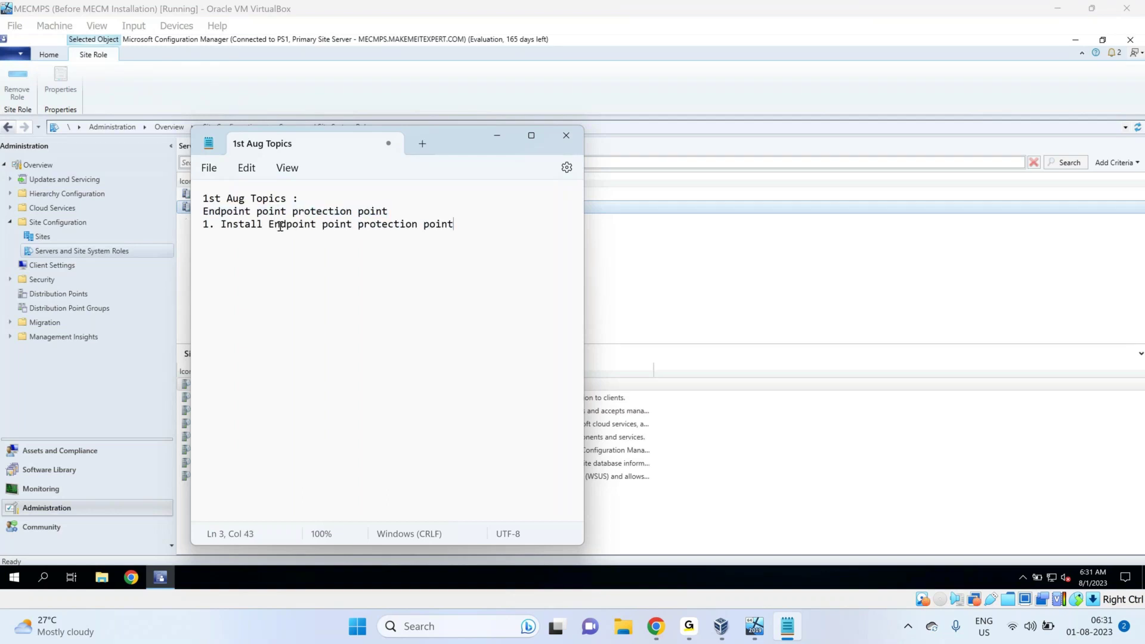
text(role on MECMPS server)
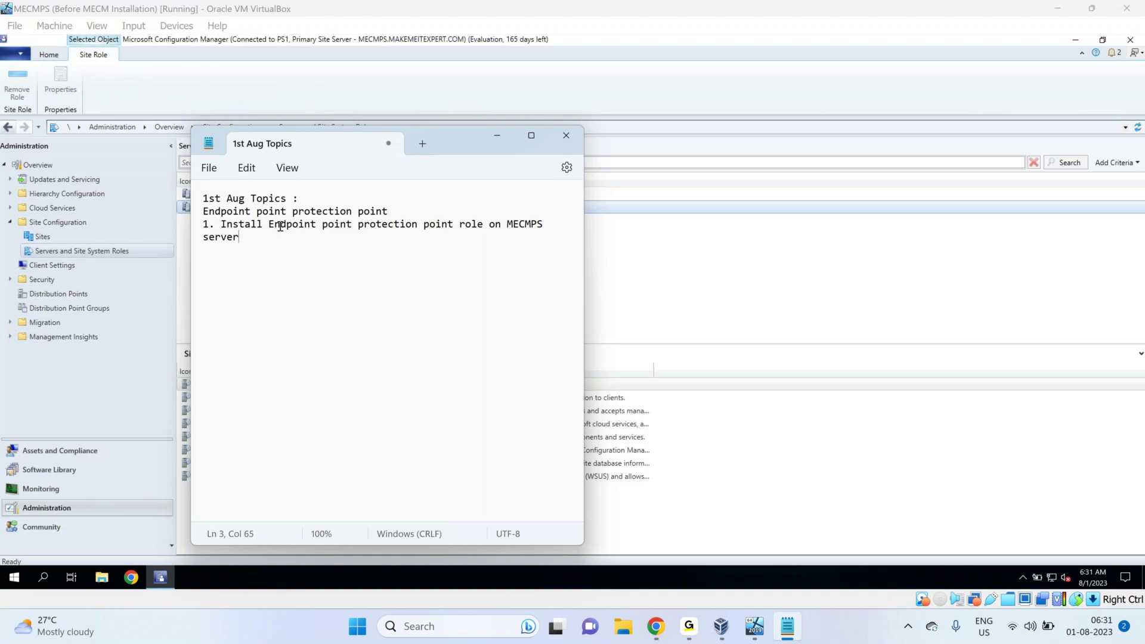
drag(585, 275, 919, 293)
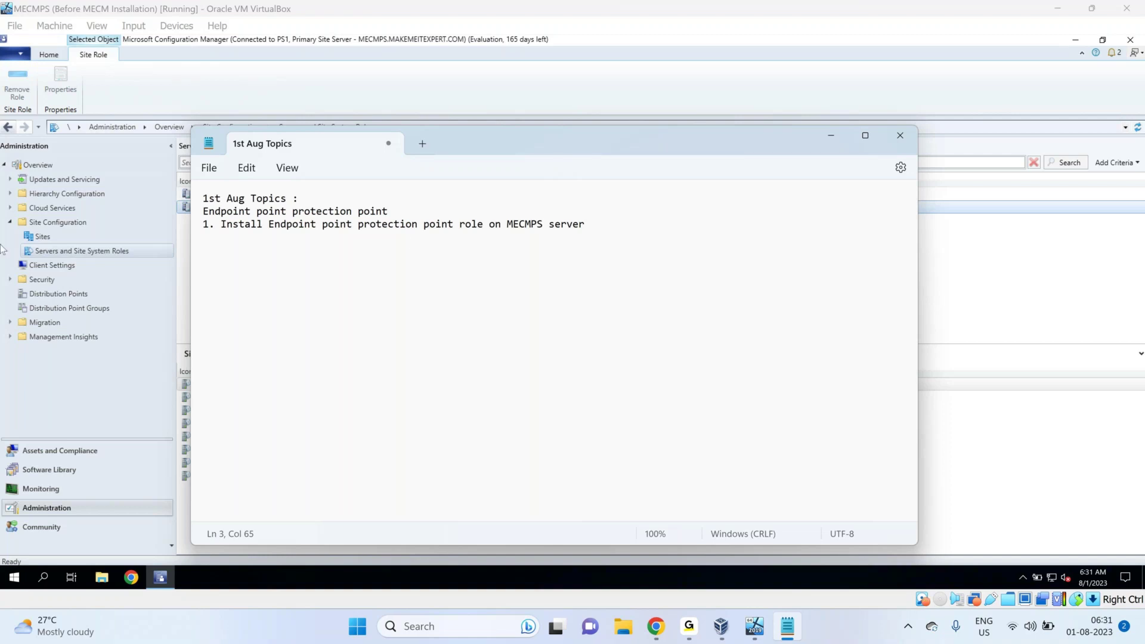
- Launch Add Site System Roles for the MECMPS server and continue past the General page
click(83, 252)
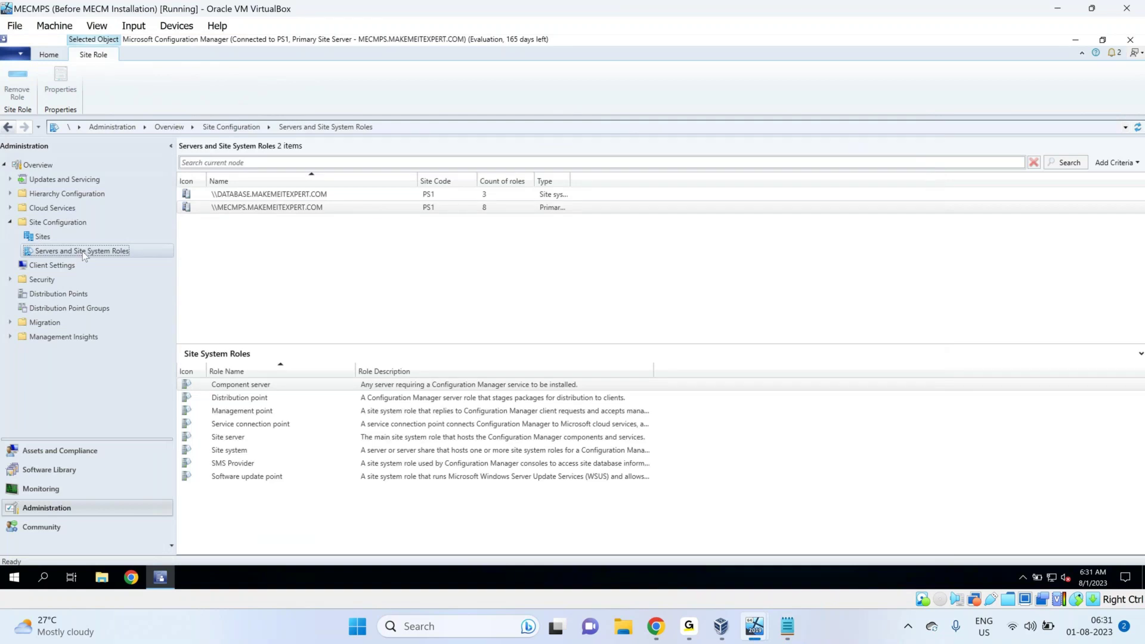
click(362, 209)
right_click(362, 210)
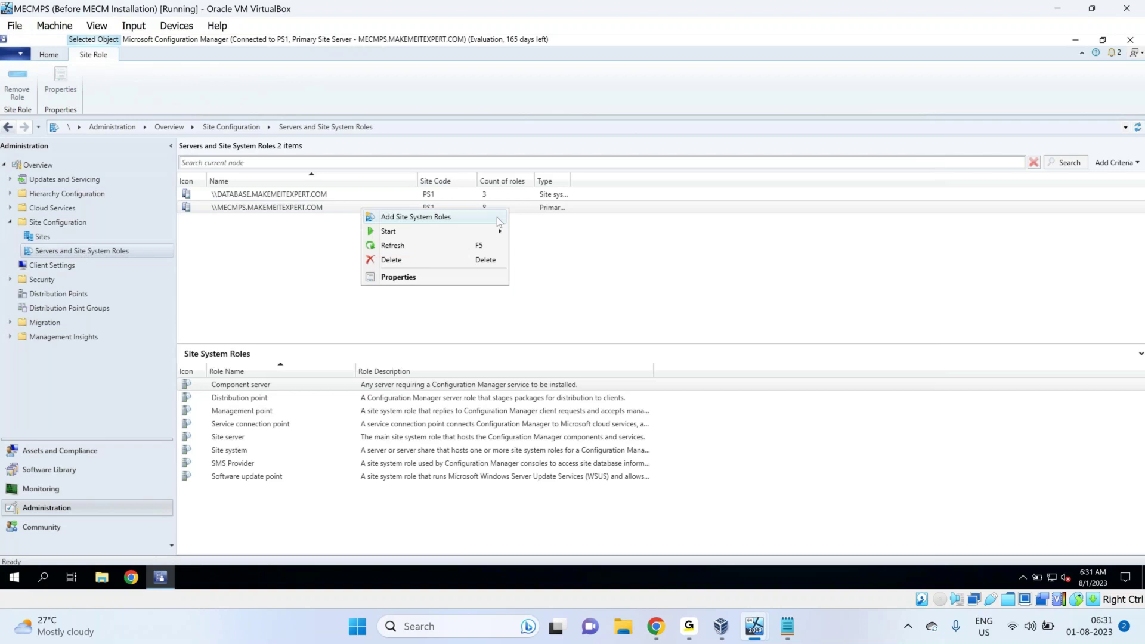
click(497, 217)
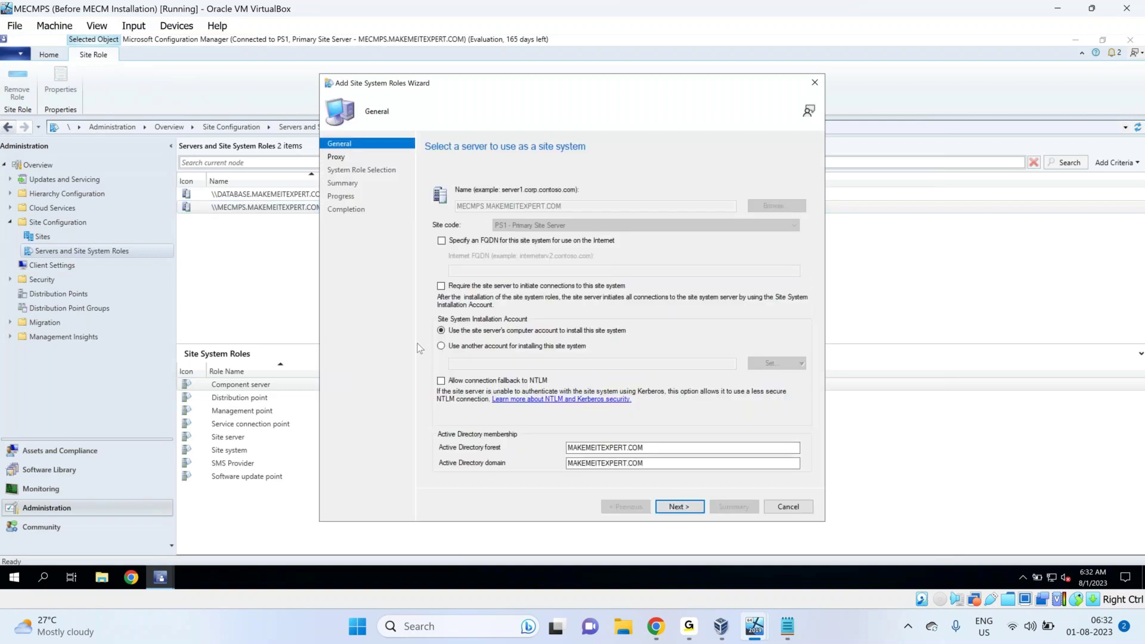
click(680, 507)
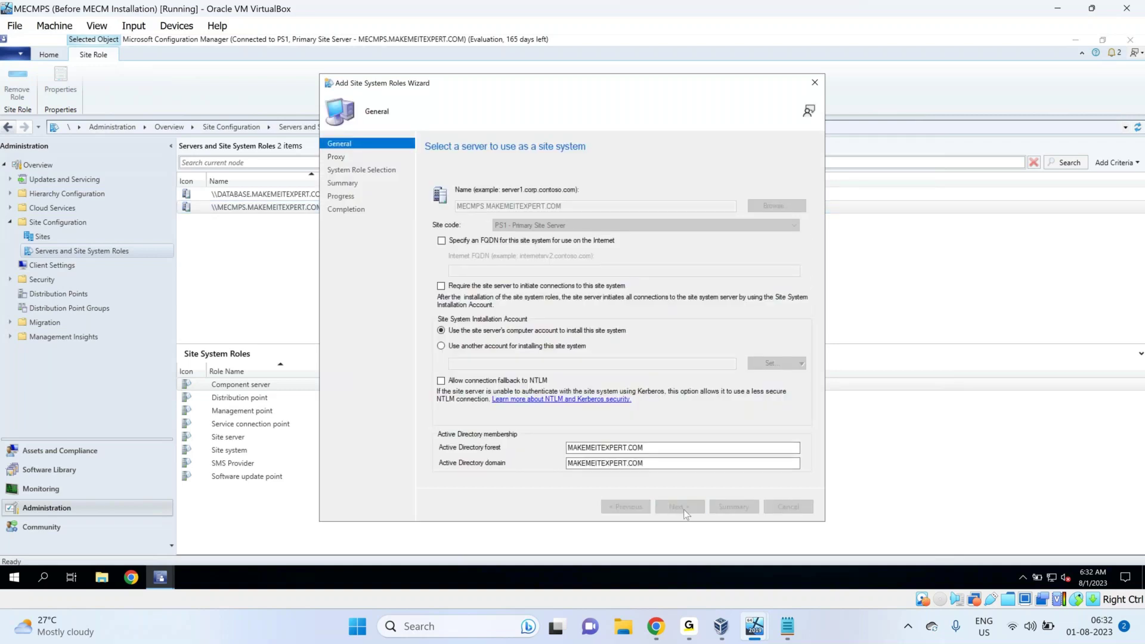
- Skip the Proxy page, tick Endpoint Protection point, and accept the definition updates warning
click(680, 507)
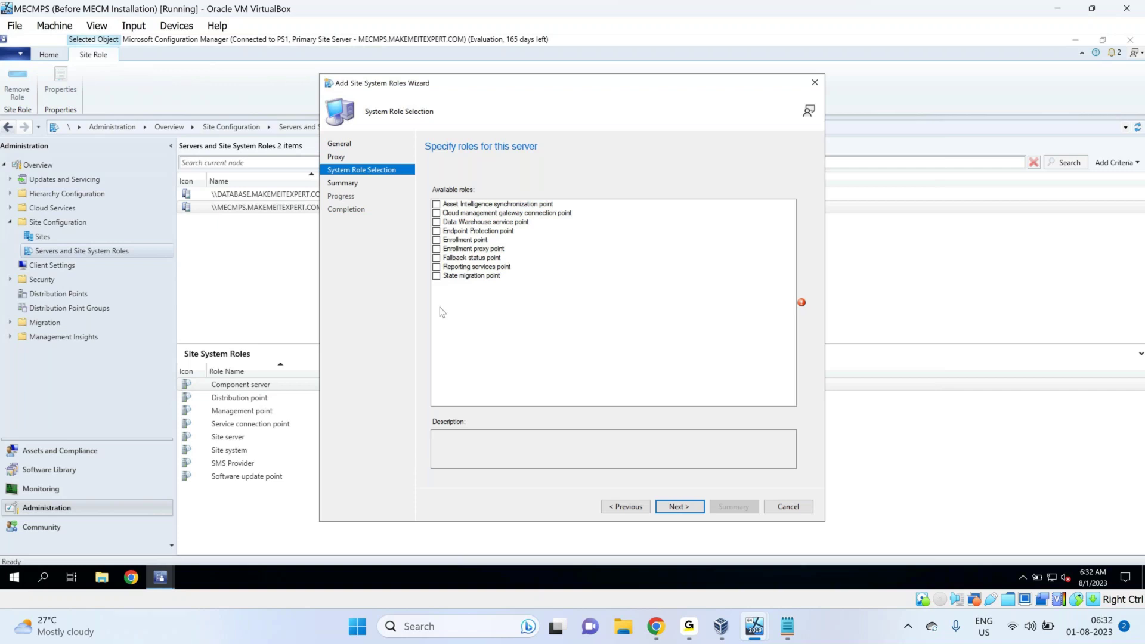
click(446, 232)
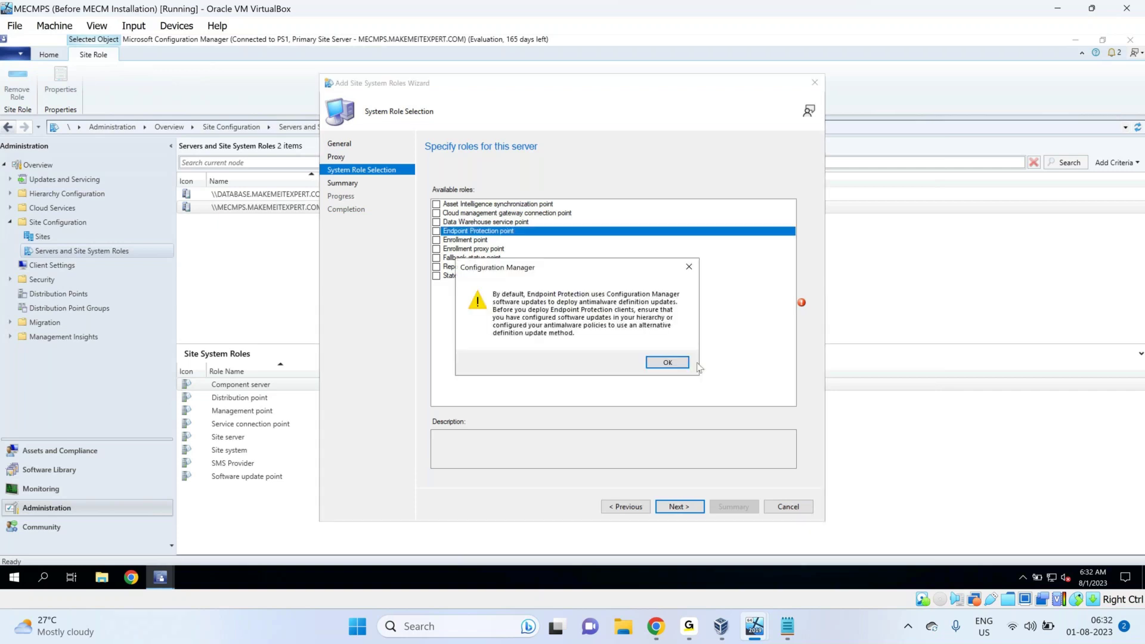
click(685, 362)
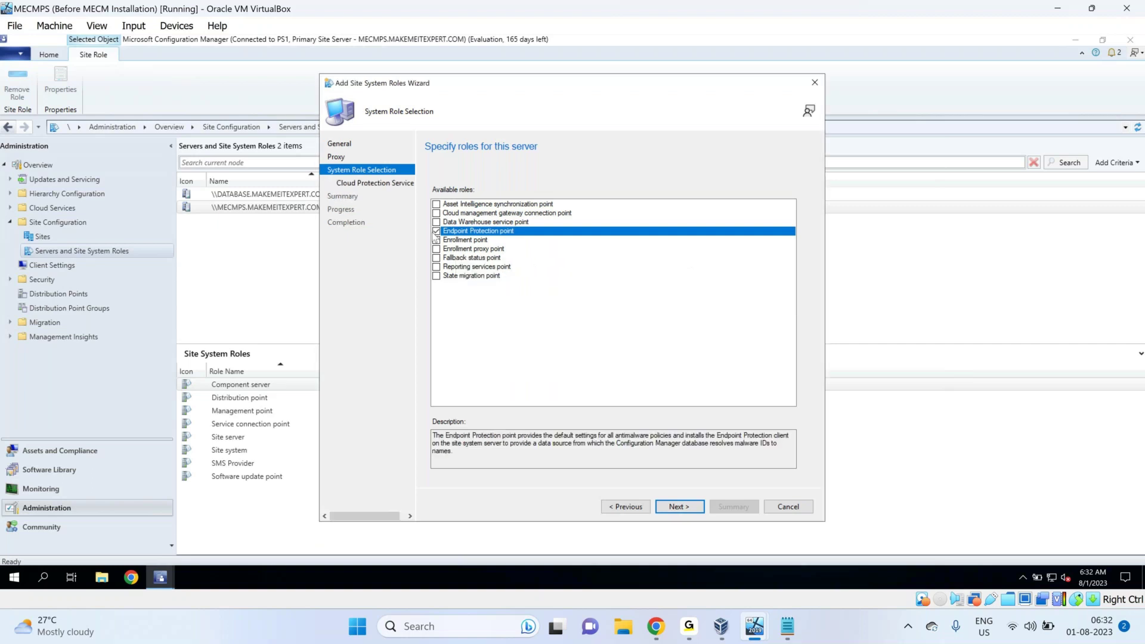